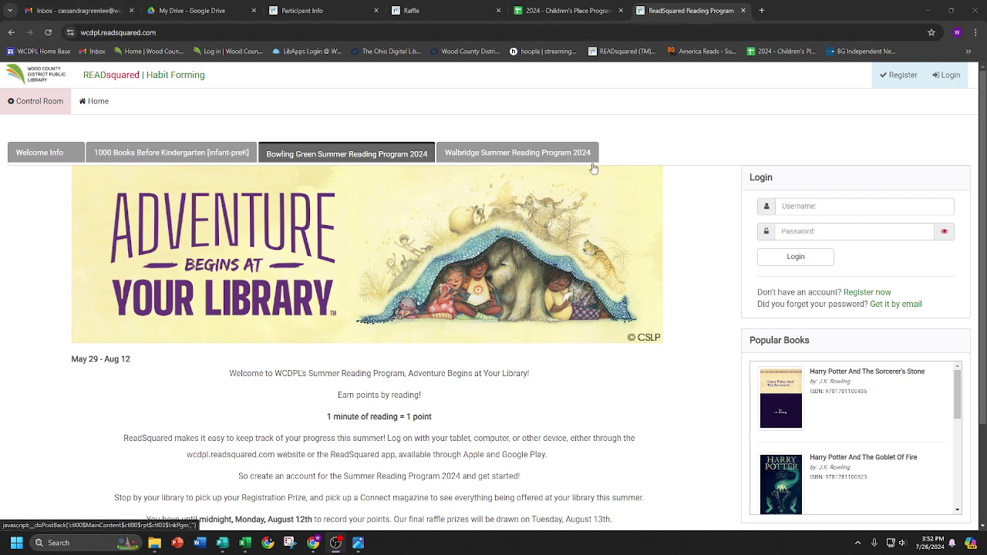
- Log in with the test account's username and password to reach the Test program dashboard
{"action": "left_click", "coordinate": [819, 205]}
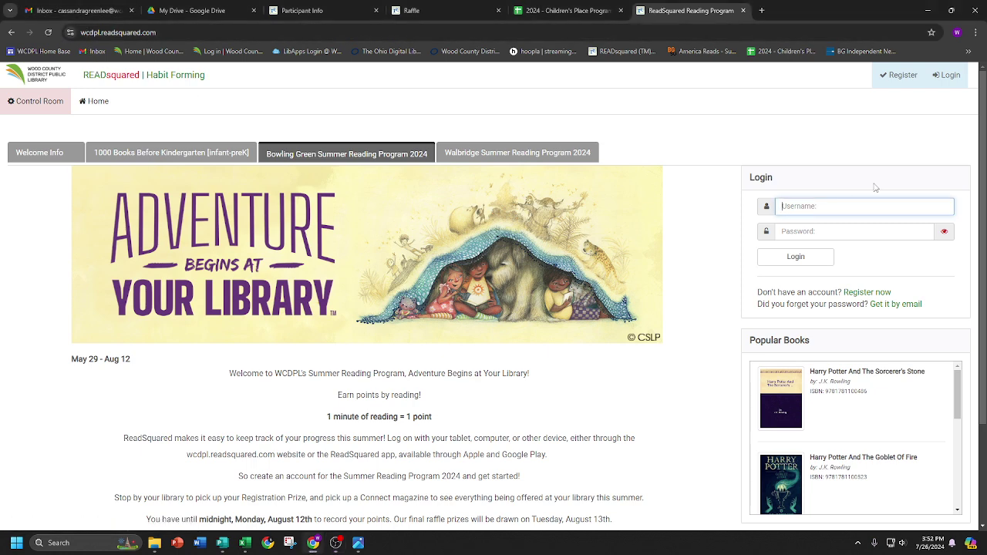
{"action": "type", "text": "cassietest1"}
{"action": "key", "text": "Tab"}
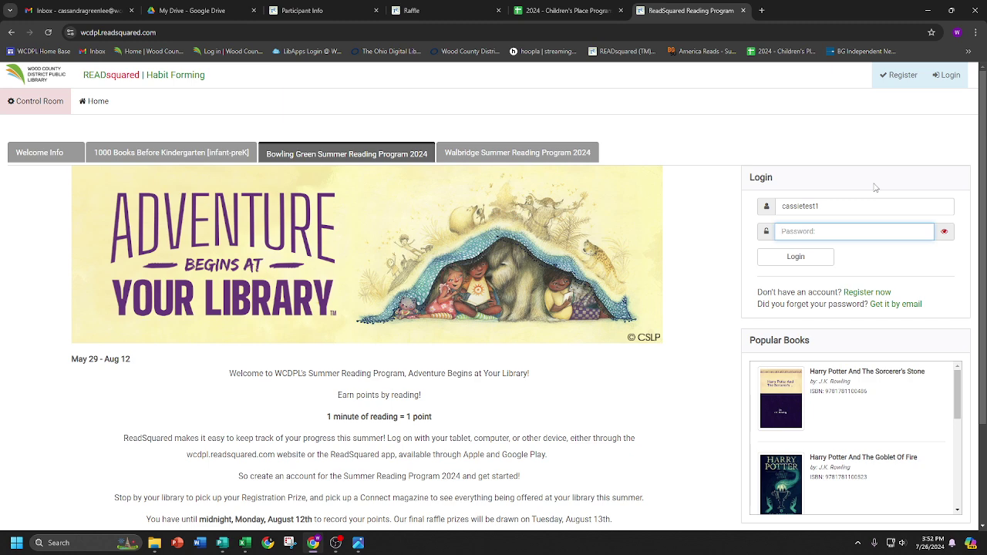
{"action": "type", "text": "•••••••"}
{"action": "key", "text": "Return"}
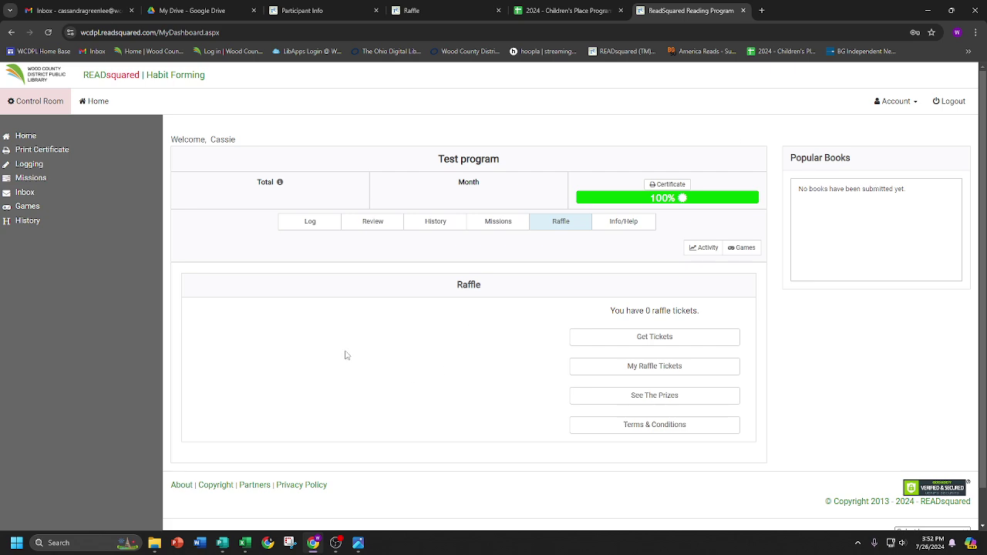
{"action": "left_click", "coordinate": [314, 227]}
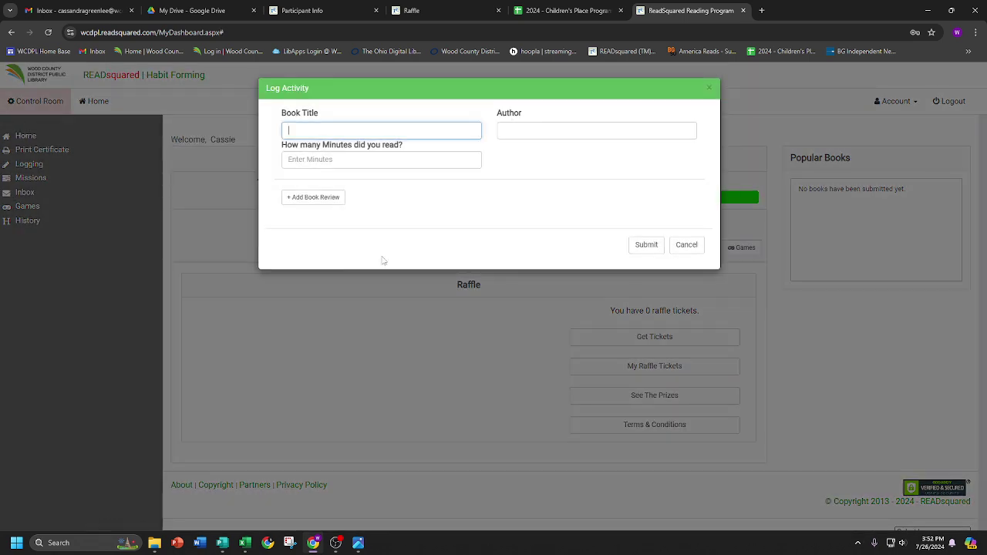
{"action": "left_click", "coordinate": [694, 246]}
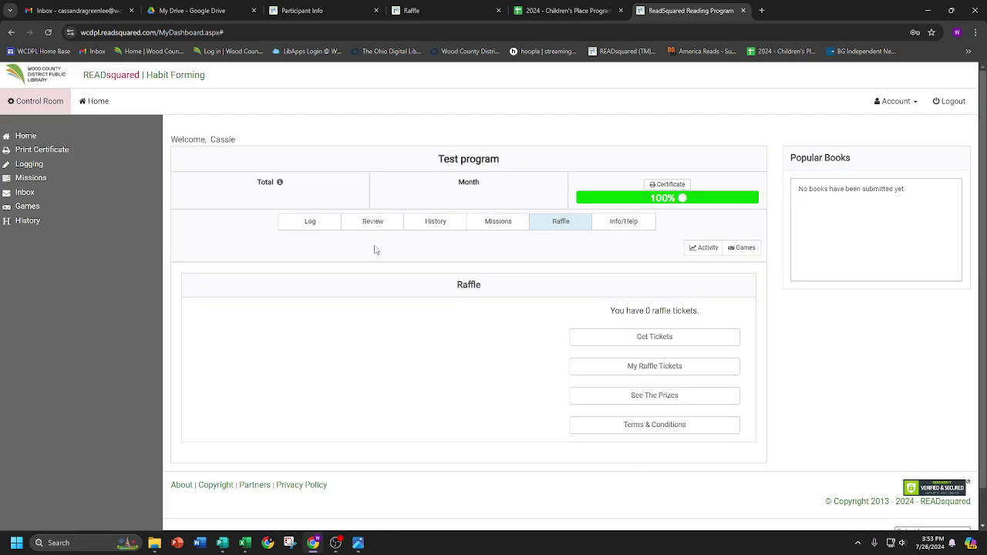
{"action": "left_click", "coordinate": [560, 228]}
- Browse the Raffle Prizes list from Scooter to Mario Bundle, checking each prize's sold ticket count
{"action": "left_click", "coordinate": [716, 401]}
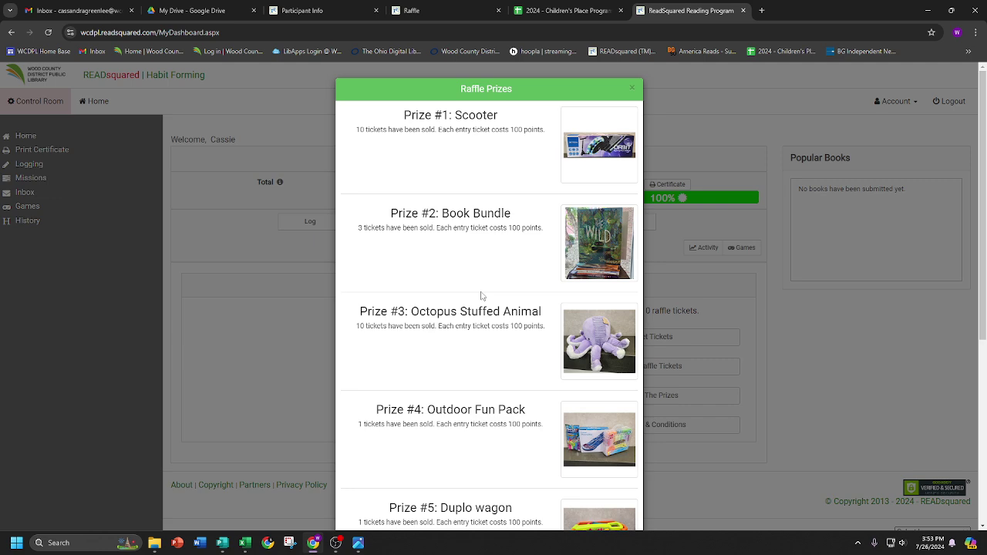
{"action": "scroll", "coordinate": [482, 295], "scroll_direction": "down", "scroll_amount": 4}
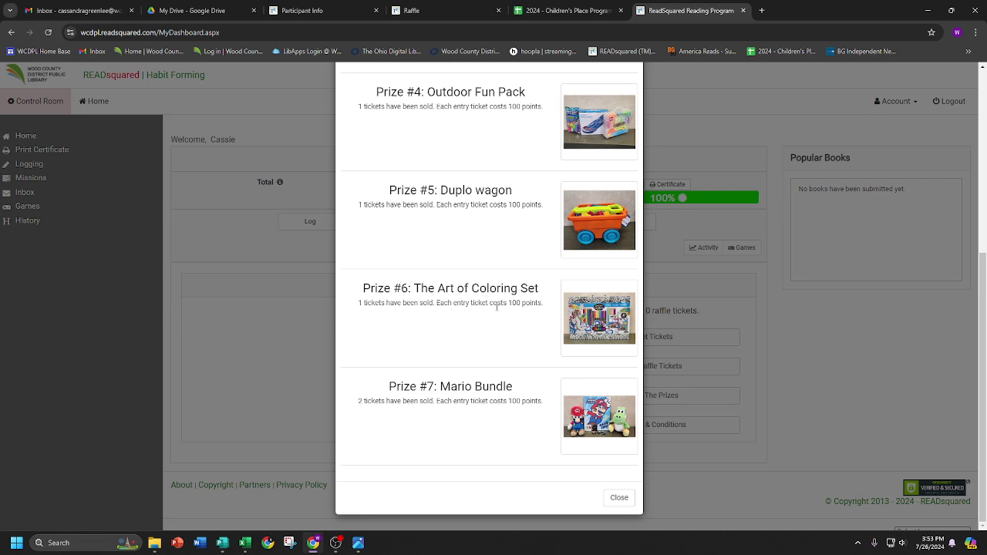
{"action": "scroll", "coordinate": [497, 307], "scroll_direction": "up", "scroll_amount": 5}
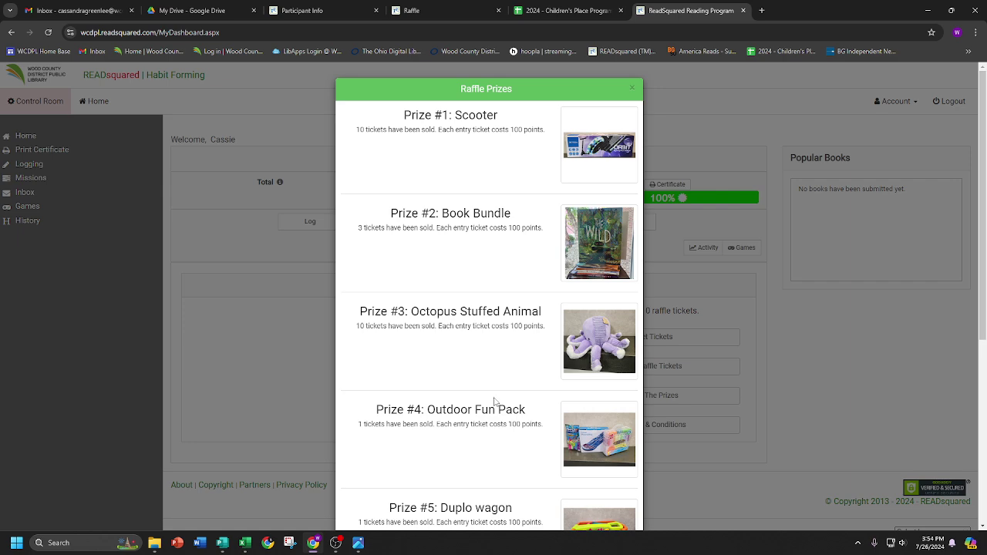
{"action": "scroll", "coordinate": [502, 296], "scroll_direction": "down", "scroll_amount": 2}
{"action": "scroll", "coordinate": [502, 296], "scroll_direction": "down", "scroll_amount": 2}
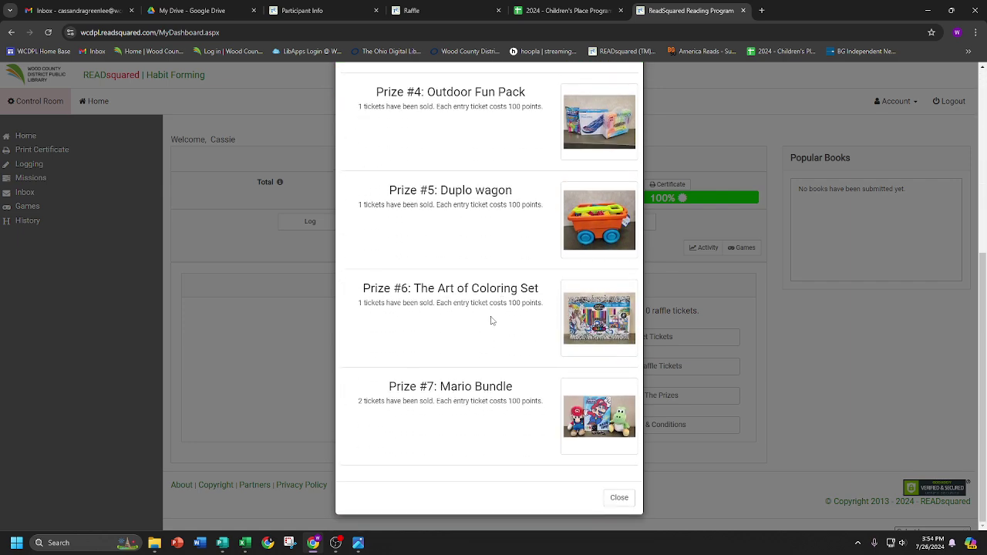
{"action": "scroll", "coordinate": [492, 321], "scroll_direction": "up", "scroll_amount": 1}
{"action": "scroll", "coordinate": [492, 321], "scroll_direction": "up", "scroll_amount": 3}
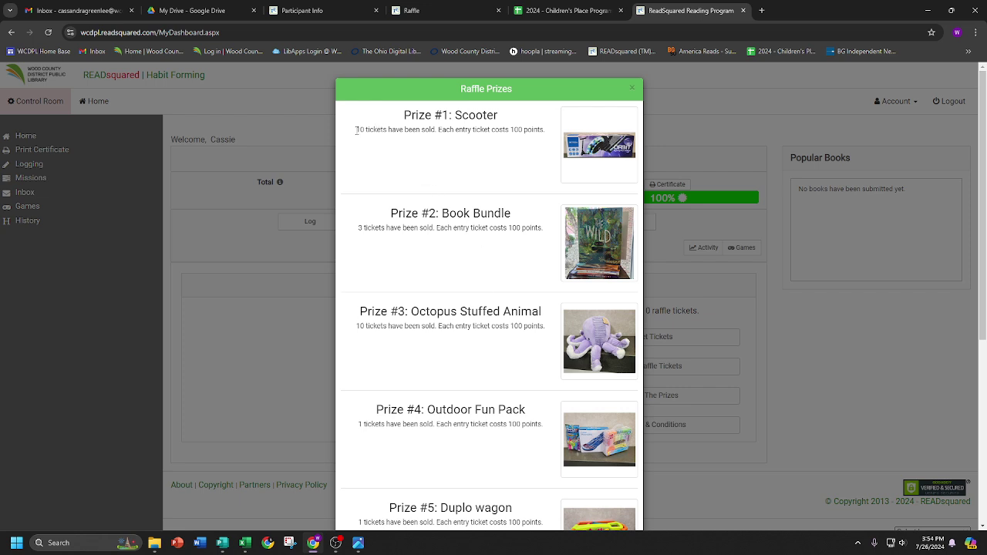
{"action": "left_click_drag", "start_coordinate": [355, 130], "coordinate": [390, 132]}
{"action": "left_click", "coordinate": [392, 148]}
- Close the prize list and bring up ticket buying, noting the 1,440 available points
{"action": "left_click", "coordinate": [632, 88]}
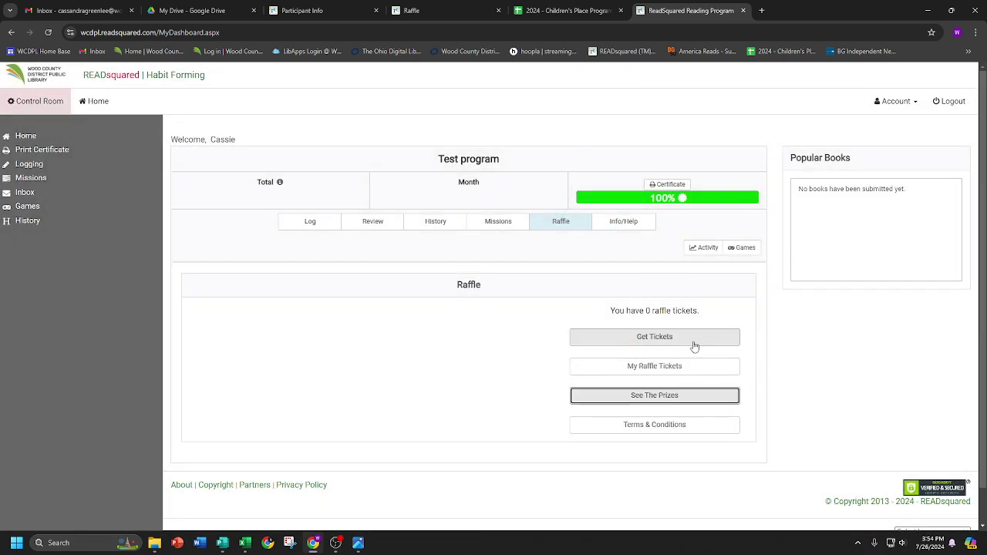
{"action": "left_click", "coordinate": [701, 340]}
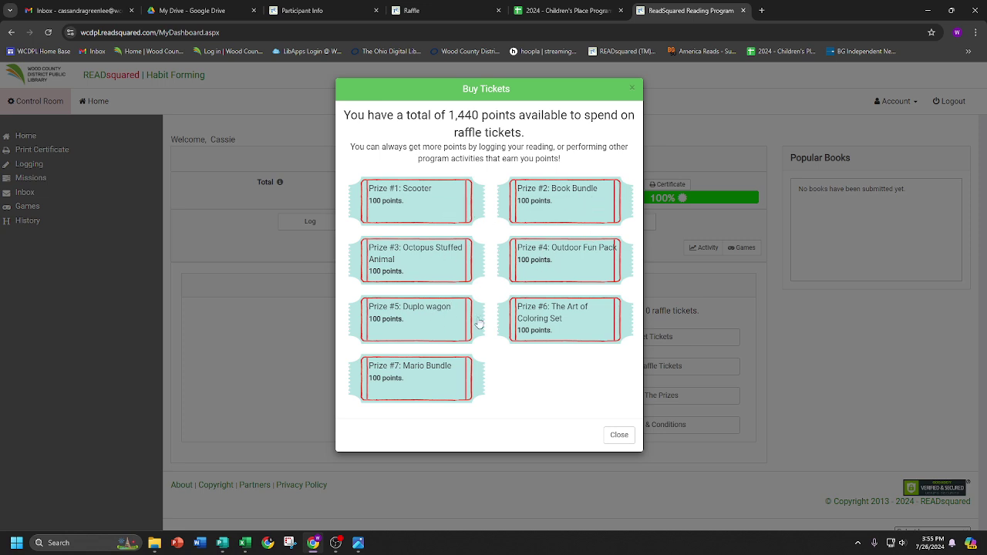
{"action": "left_click_drag", "start_coordinate": [448, 116], "coordinate": [479, 116]}
{"action": "left_click", "coordinate": [495, 133]}
- Buy 5 tickets for Prize #3: Octopus Stuffed Animal and confirm them in My Raffle Tickets
{"action": "left_click", "coordinate": [429, 263]}
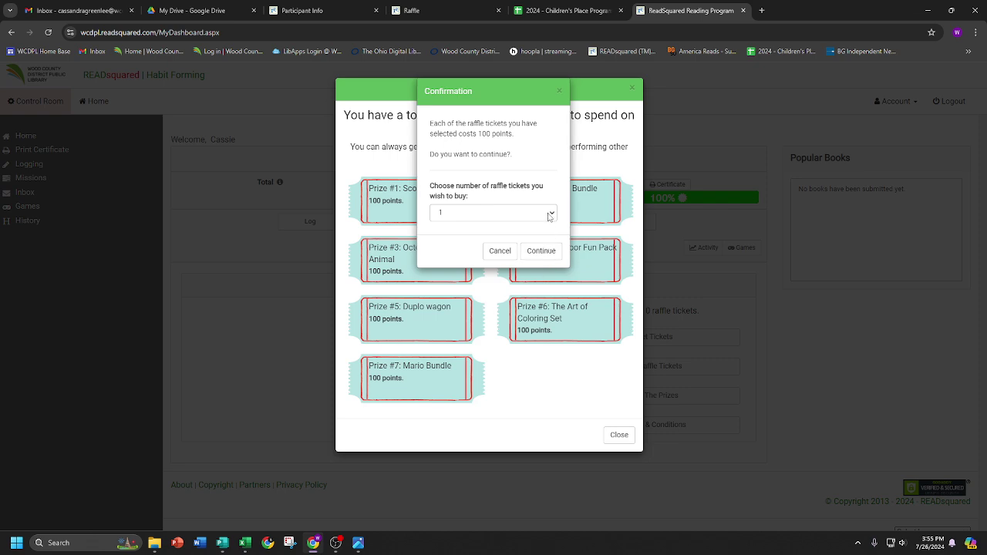
{"action": "left_click", "coordinate": [550, 215]}
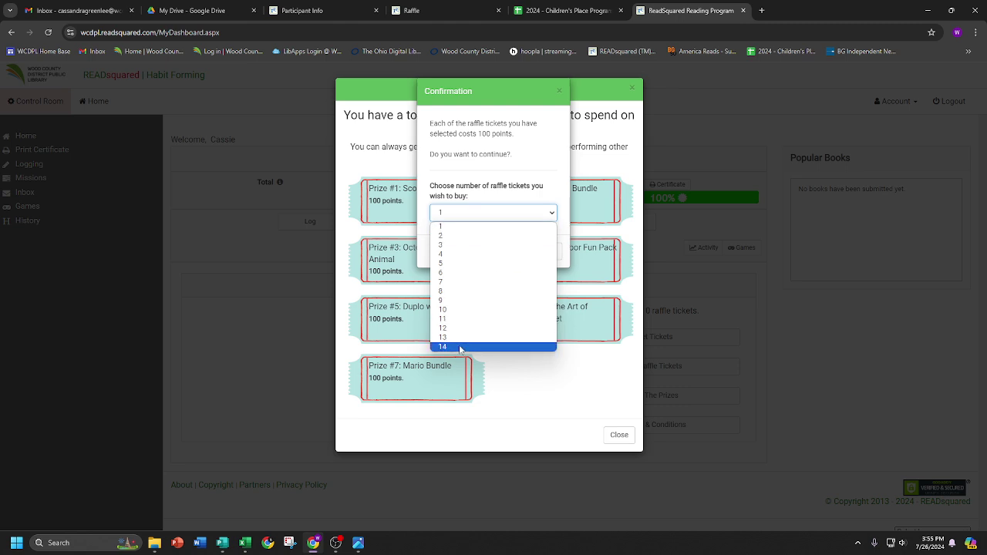
{"action": "left_click", "coordinate": [461, 263]}
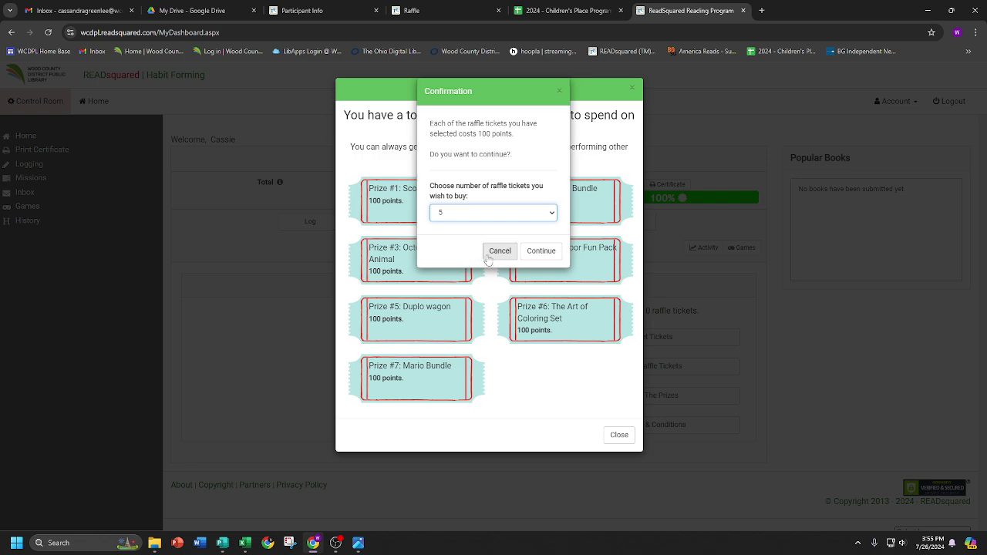
{"action": "left_click", "coordinate": [548, 252]}
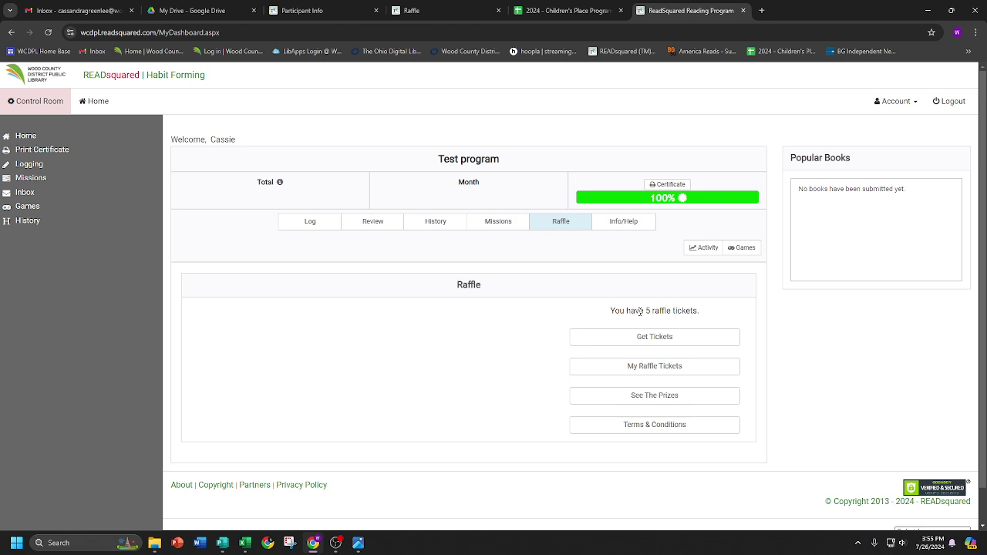
{"action": "left_click", "coordinate": [660, 367]}
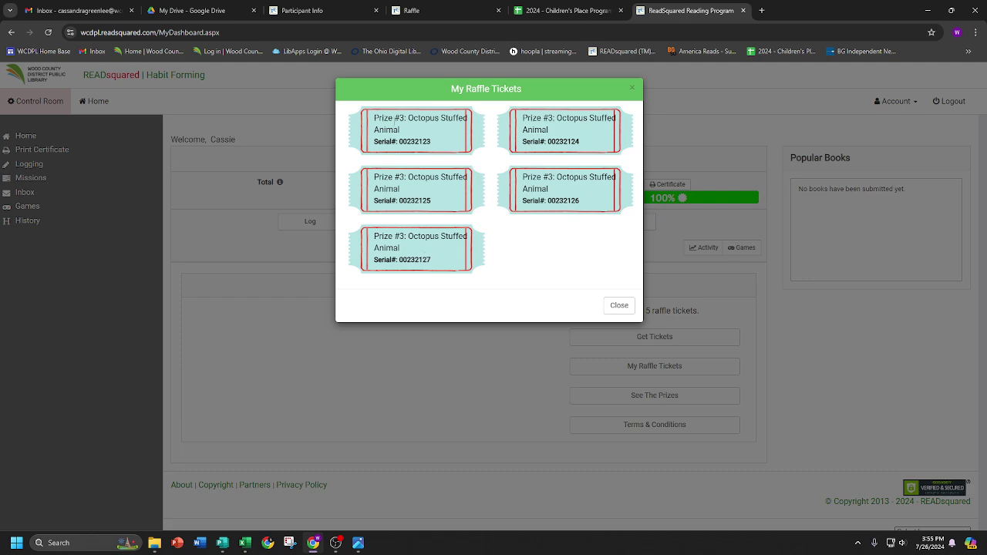
{"action": "left_click", "coordinate": [618, 309]}
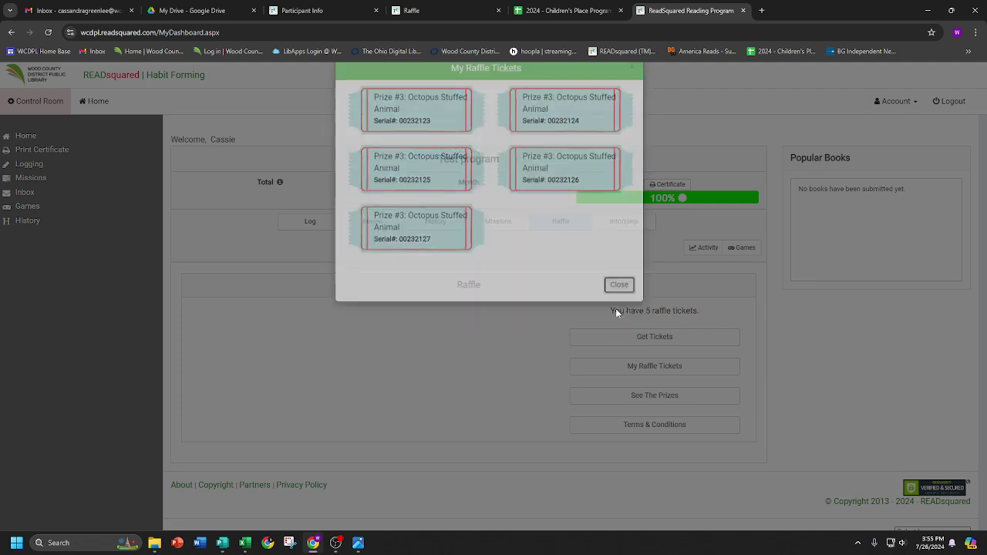
- Buy 5 raffle tickets for Prize #2: Book Bundle
{"action": "left_click", "coordinate": [707, 338]}
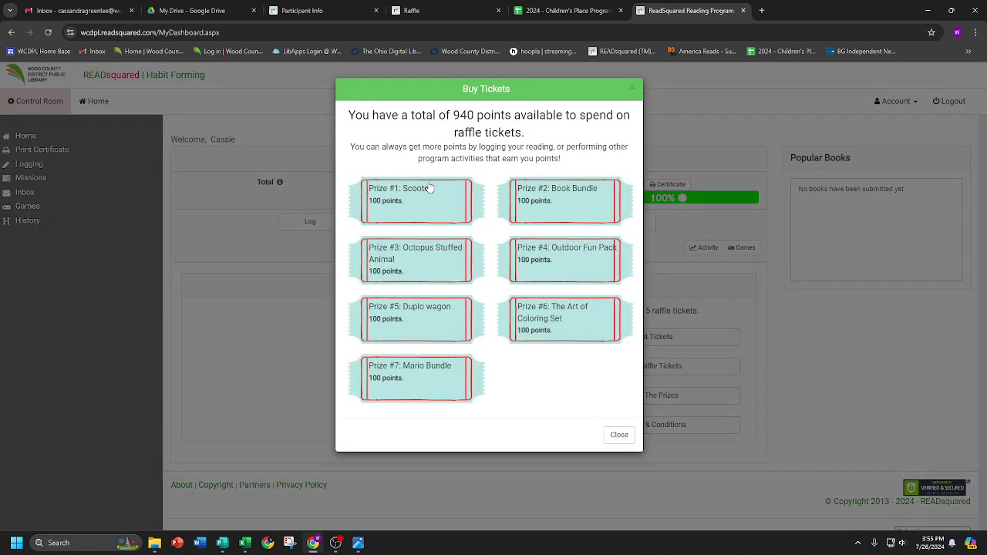
{"action": "left_click", "coordinate": [571, 208]}
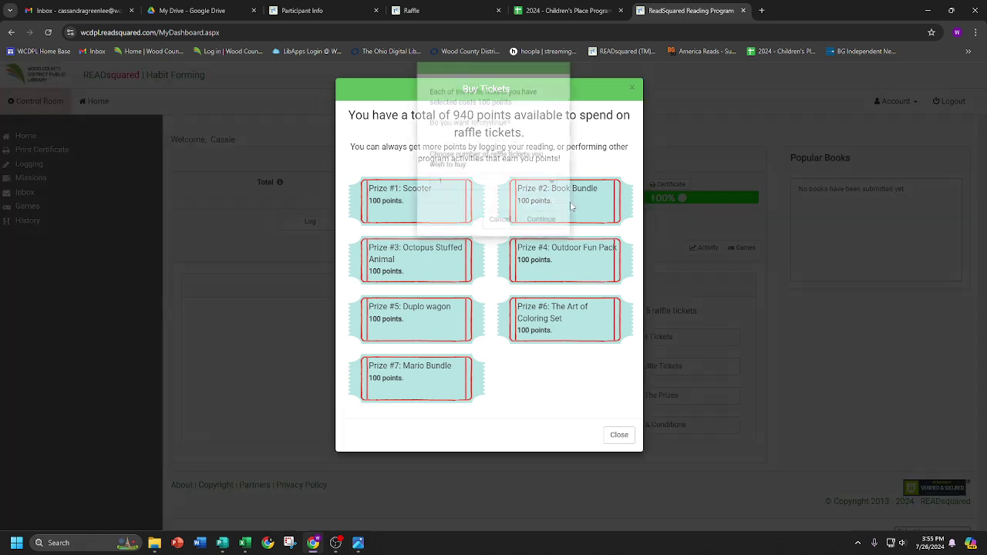
{"action": "left_click", "coordinate": [527, 216]}
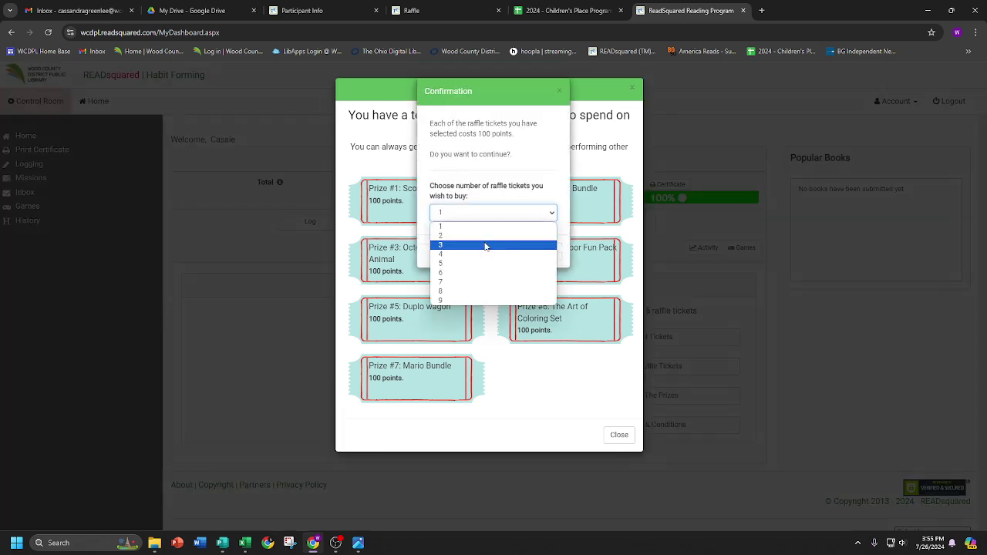
{"action": "left_click", "coordinate": [468, 263]}
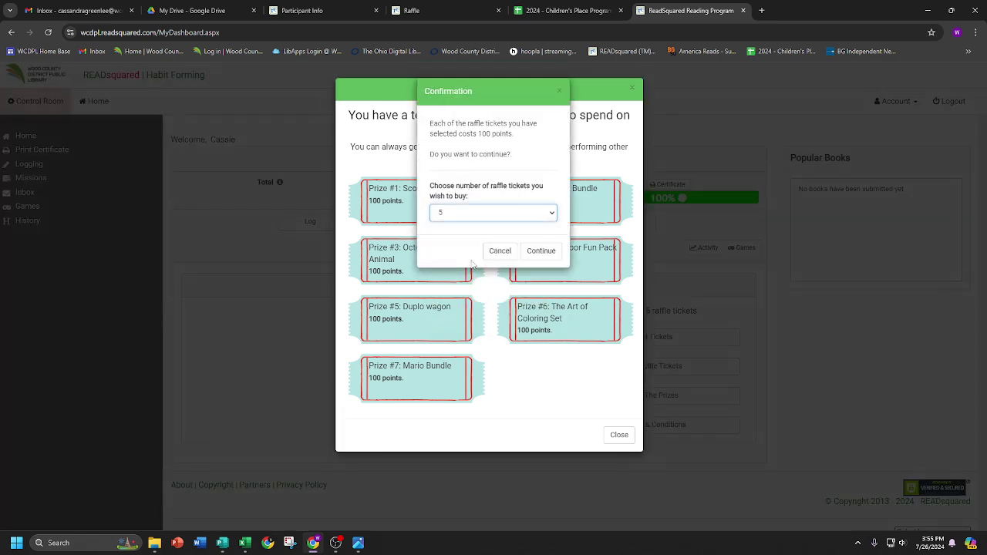
{"action": "left_click", "coordinate": [542, 252]}
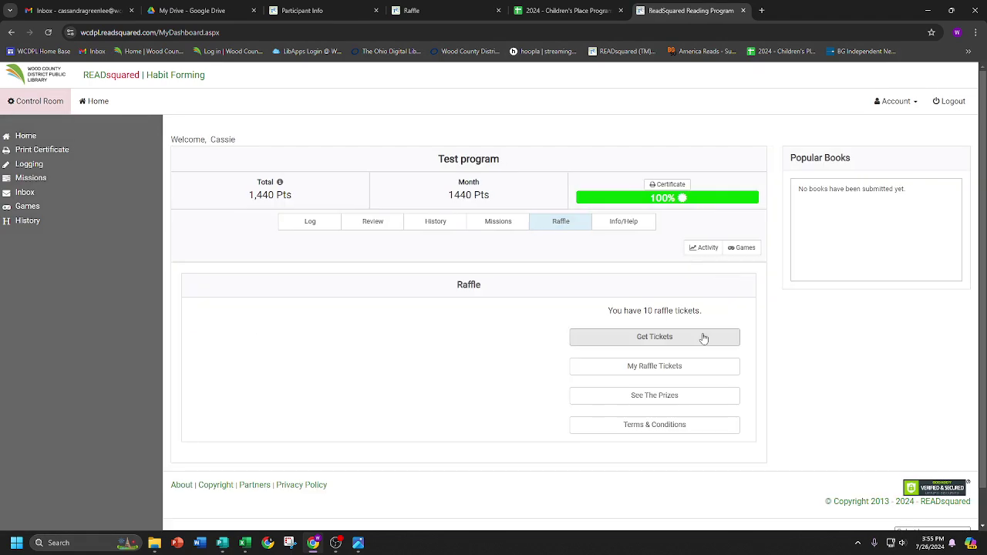
- Buy 4 raffle tickets for the Duplo wagon prize
{"action": "left_click", "coordinate": [702, 338]}
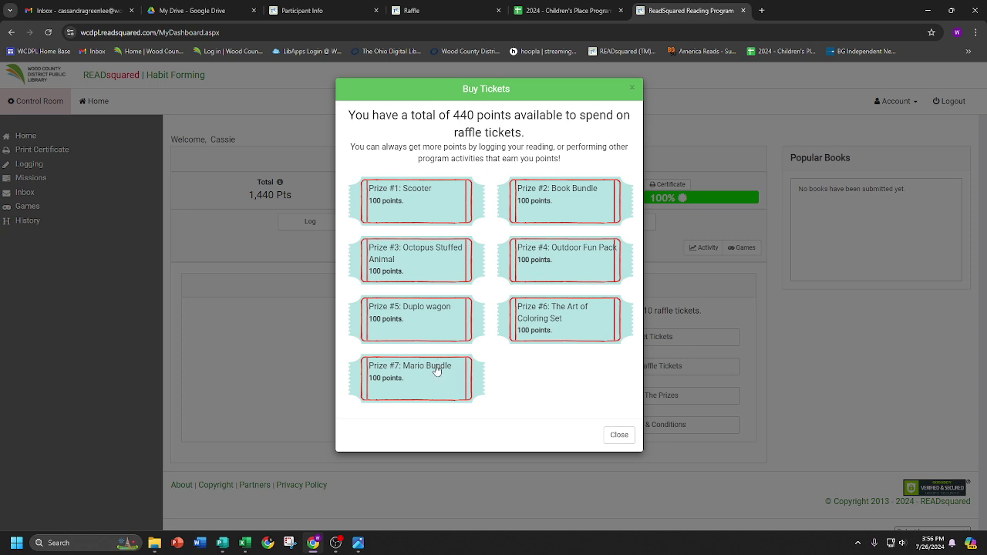
{"action": "left_click", "coordinate": [440, 335]}
{"action": "left_click", "coordinate": [466, 212]}
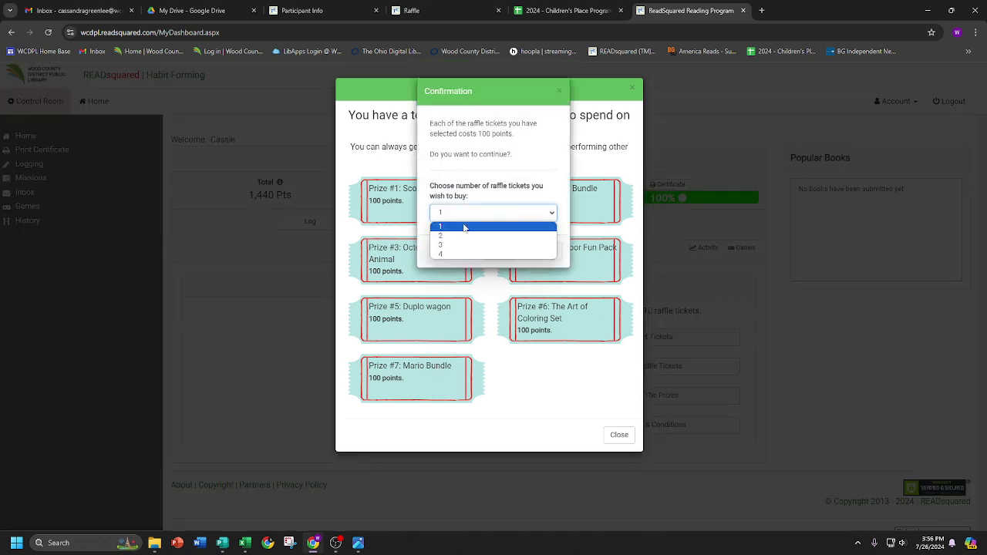
{"action": "left_click", "coordinate": [464, 261]}
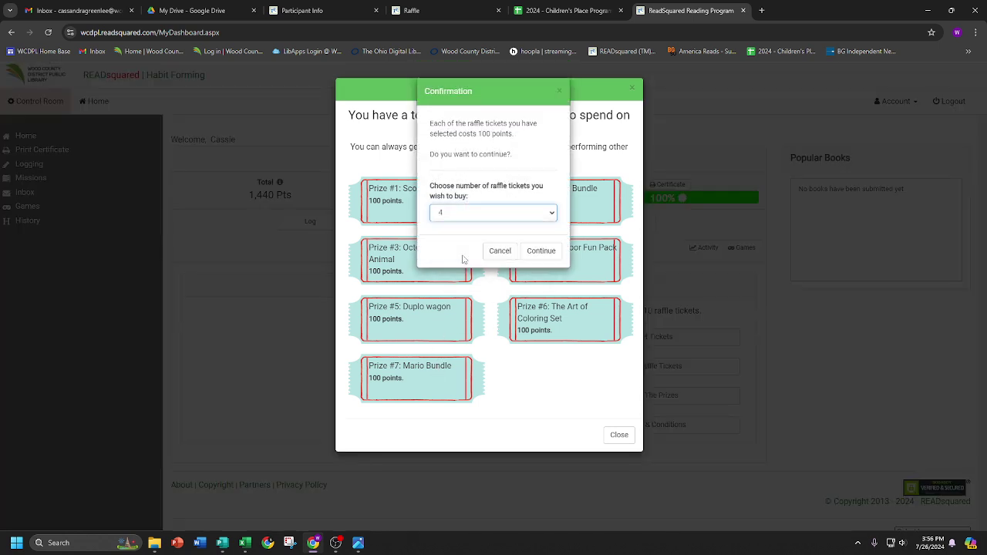
{"action": "left_click", "coordinate": [540, 252]}
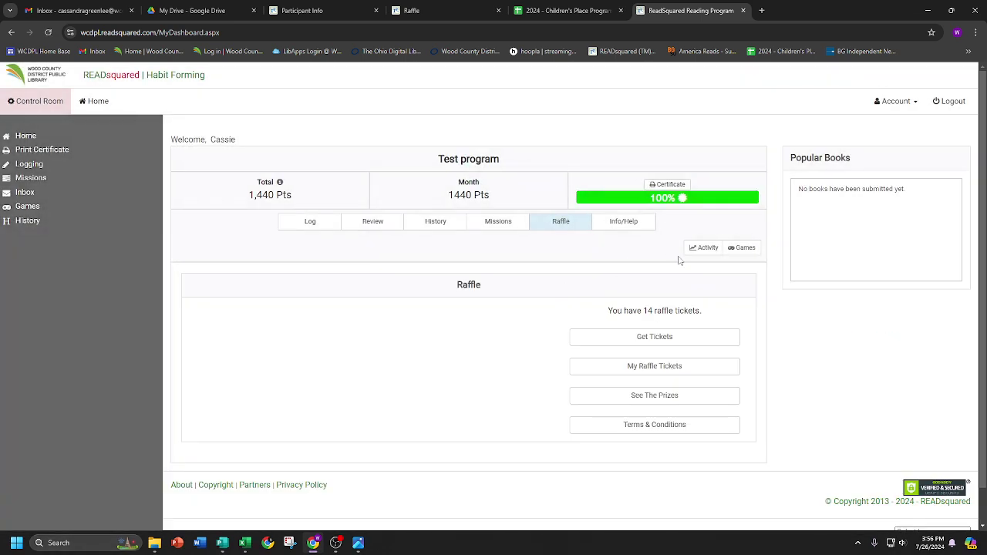
{"action": "left_click", "coordinate": [701, 342]}
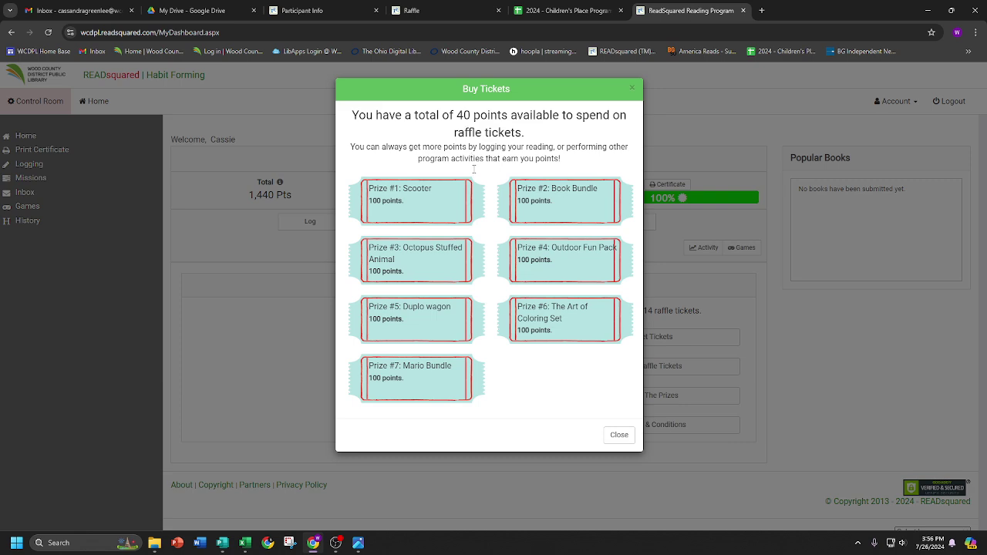
{"action": "left_click", "coordinate": [447, 207]}
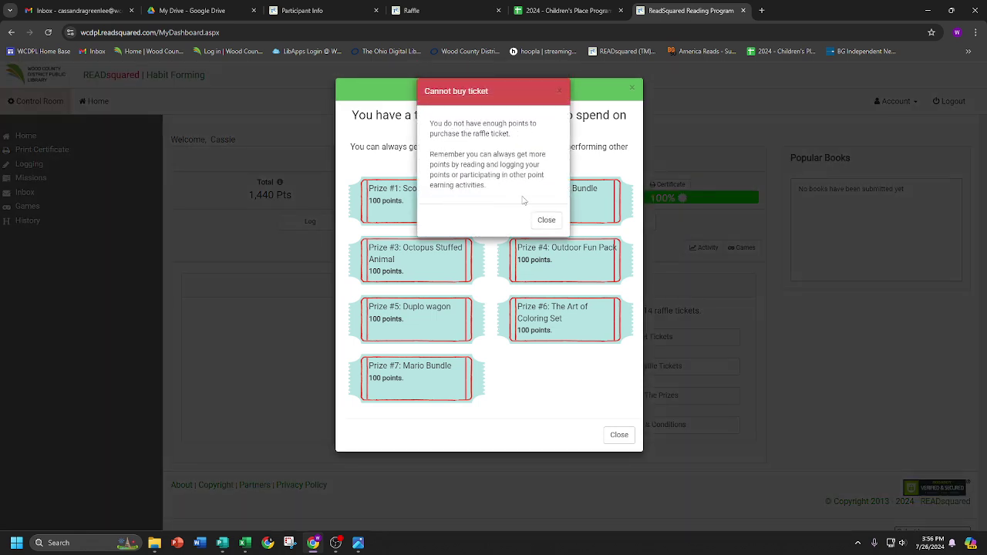
{"action": "left_click", "coordinate": [559, 90]}
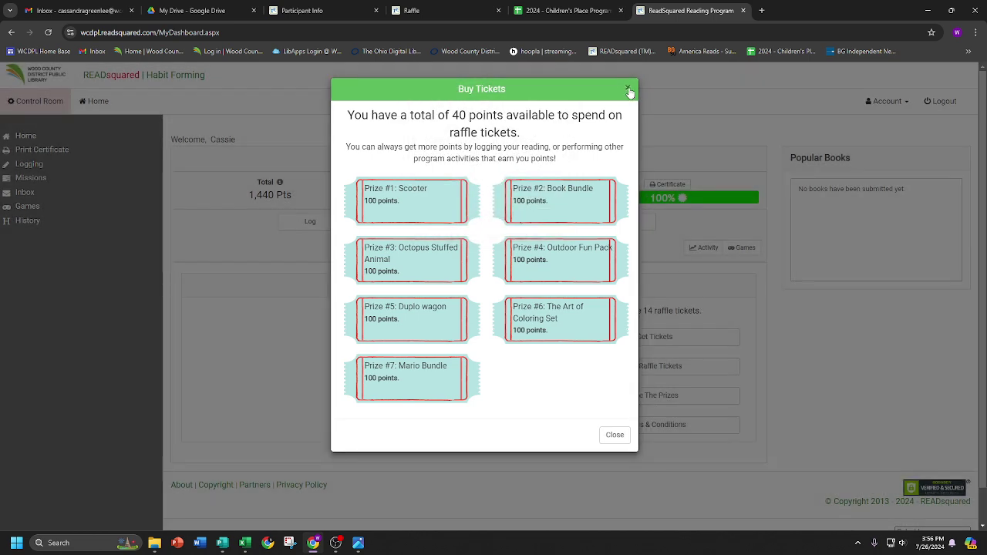
{"action": "left_click", "coordinate": [629, 90]}
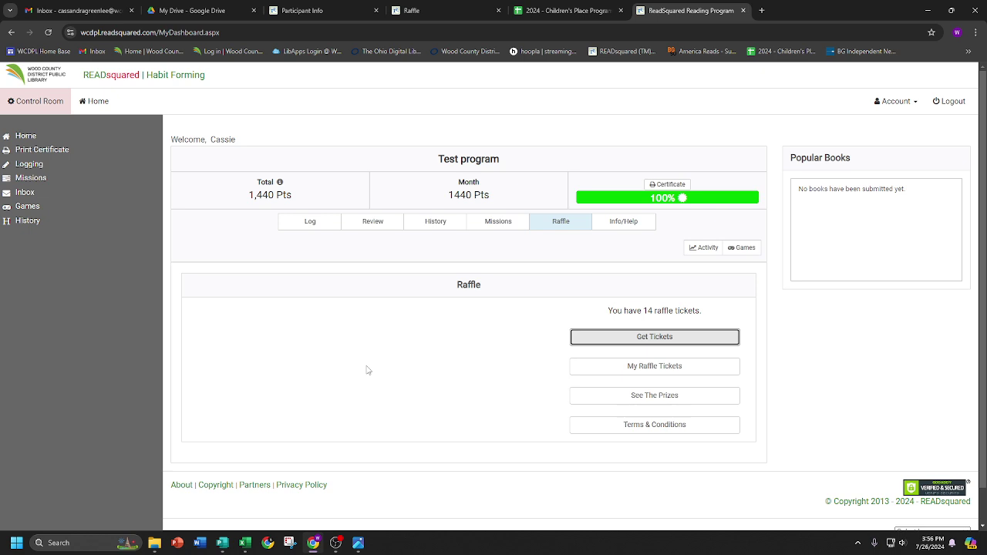
- Log 60 minutes of reading to earn 60 points
{"action": "left_click", "coordinate": [305, 225]}
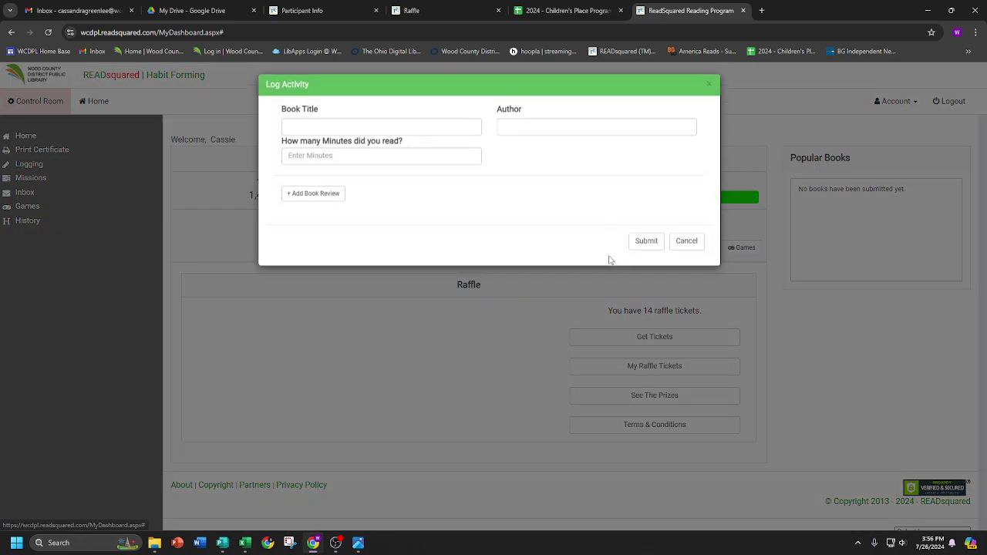
{"action": "left_click", "coordinate": [385, 159]}
{"action": "type", "text": "60"}
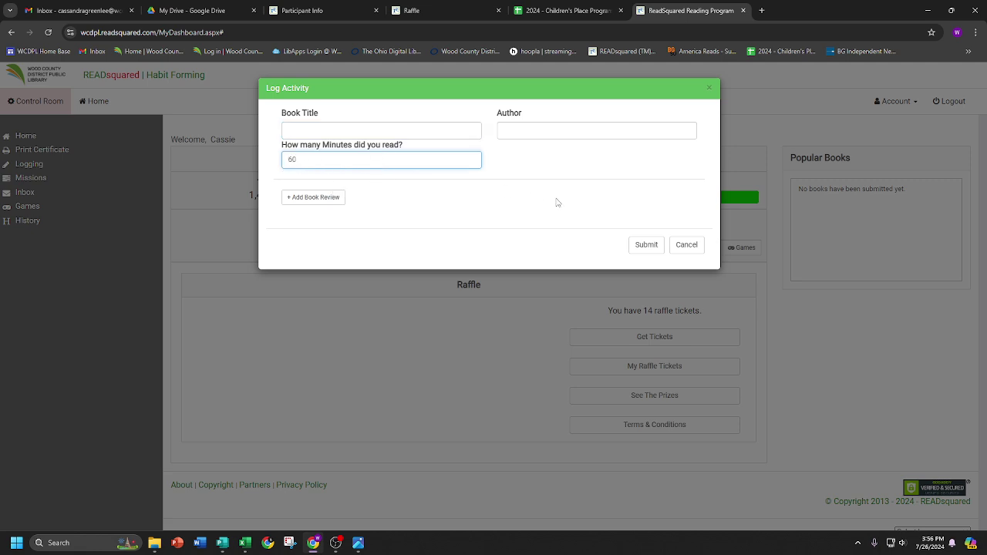
{"action": "left_click", "coordinate": [646, 245]}
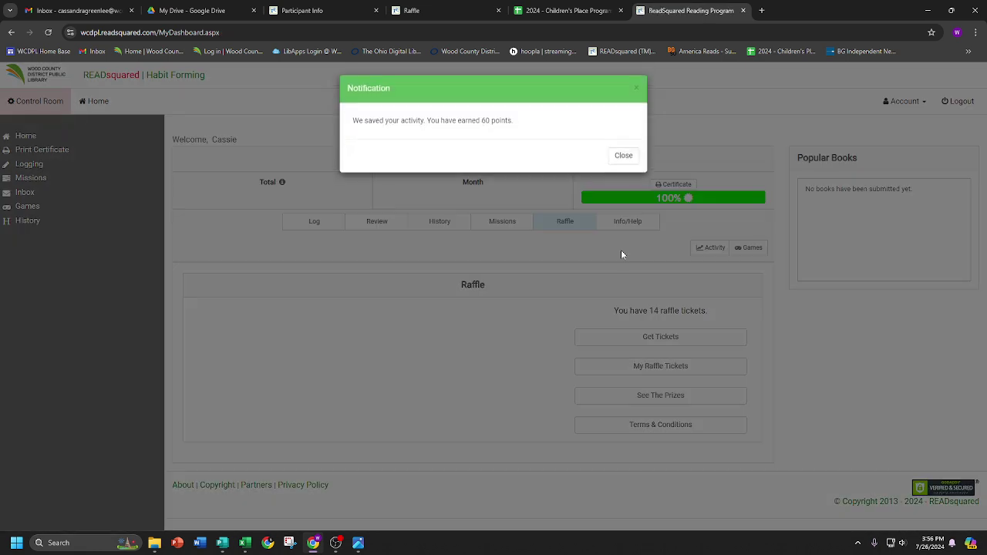
{"action": "left_click", "coordinate": [623, 162]}
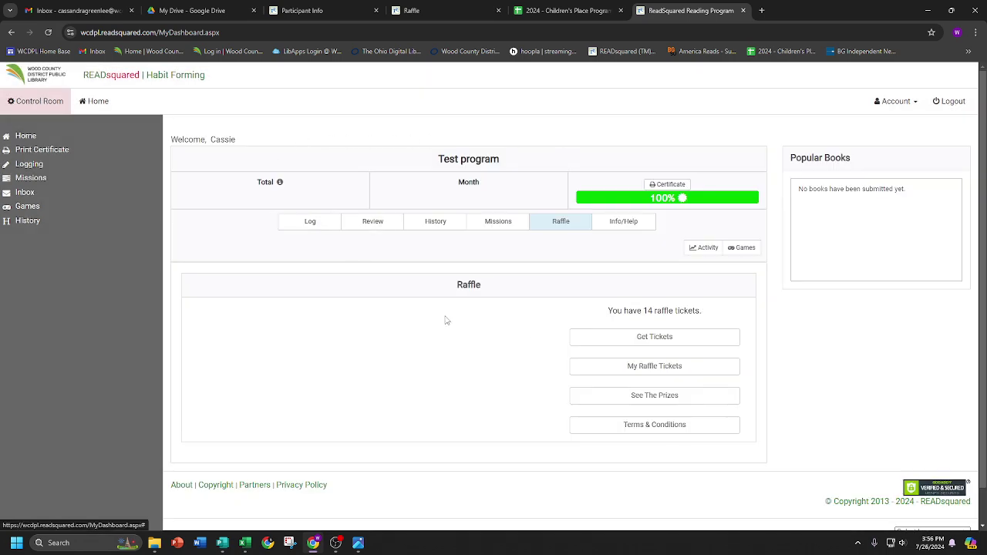
- Buy one raffle ticket for Prize #1: Scooter
{"action": "left_click", "coordinate": [690, 344]}
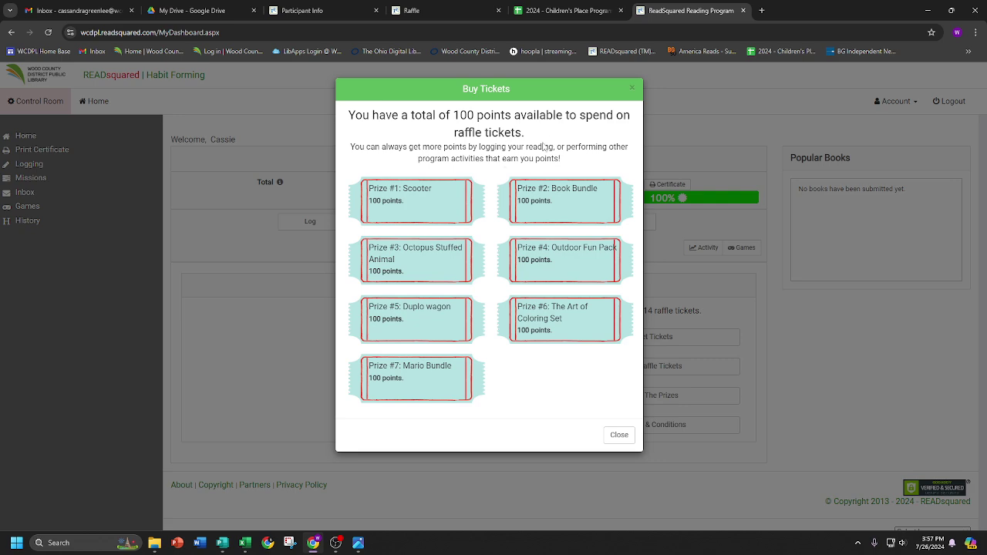
{"action": "left_click", "coordinate": [437, 208]}
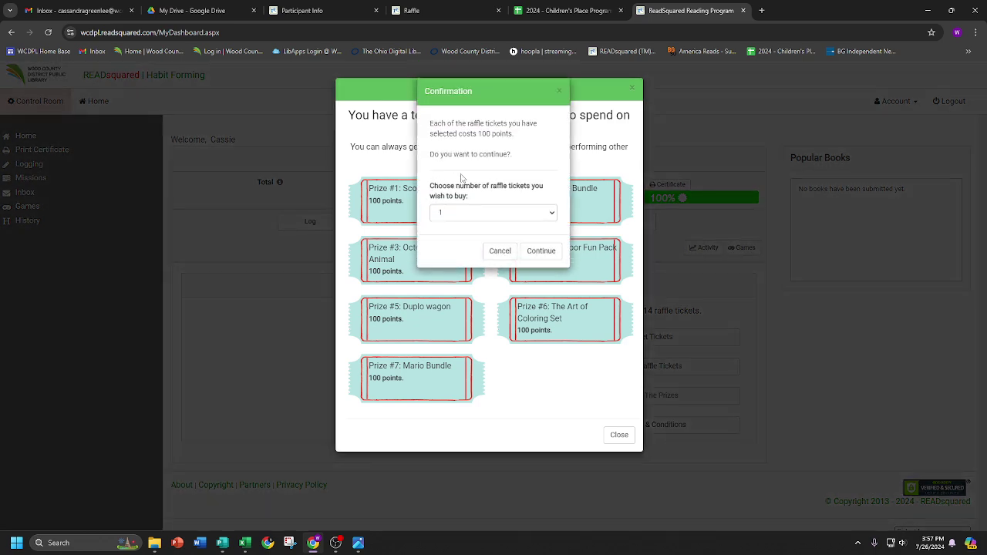
{"action": "left_click", "coordinate": [479, 215]}
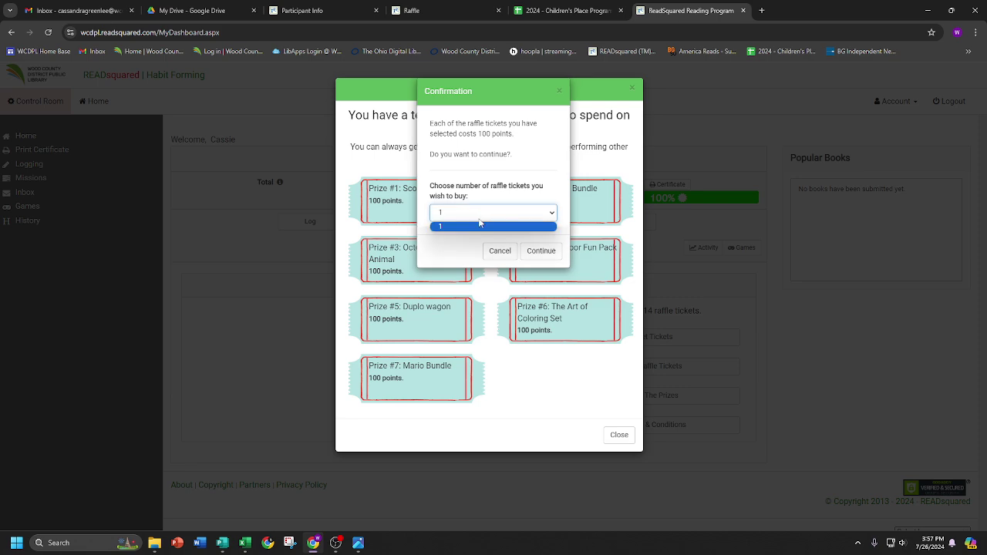
{"action": "left_click", "coordinate": [481, 227]}
{"action": "left_click", "coordinate": [544, 253]}
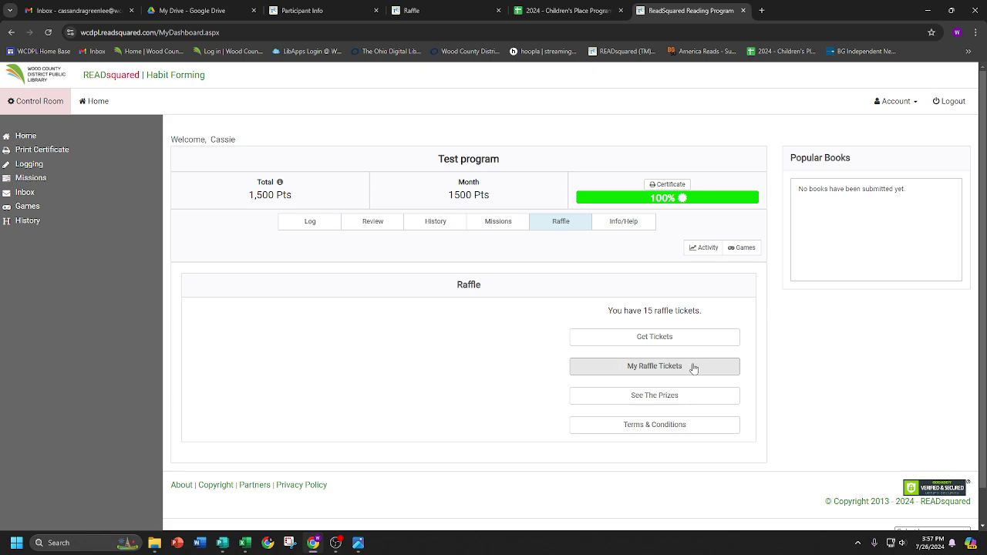
{"action": "left_click", "coordinate": [696, 368]}
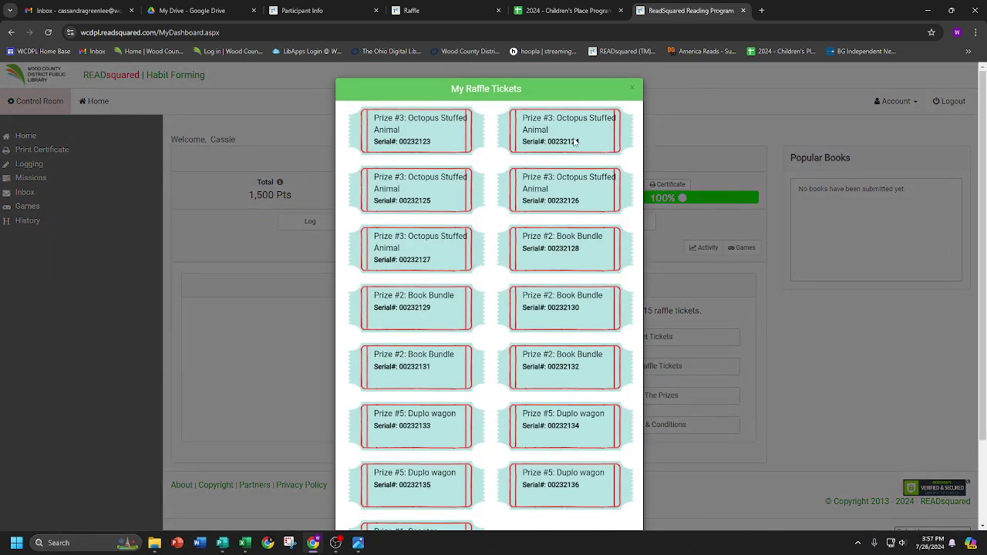
{"action": "scroll", "coordinate": [514, 317], "scroll_direction": "down", "scroll_amount": 2}
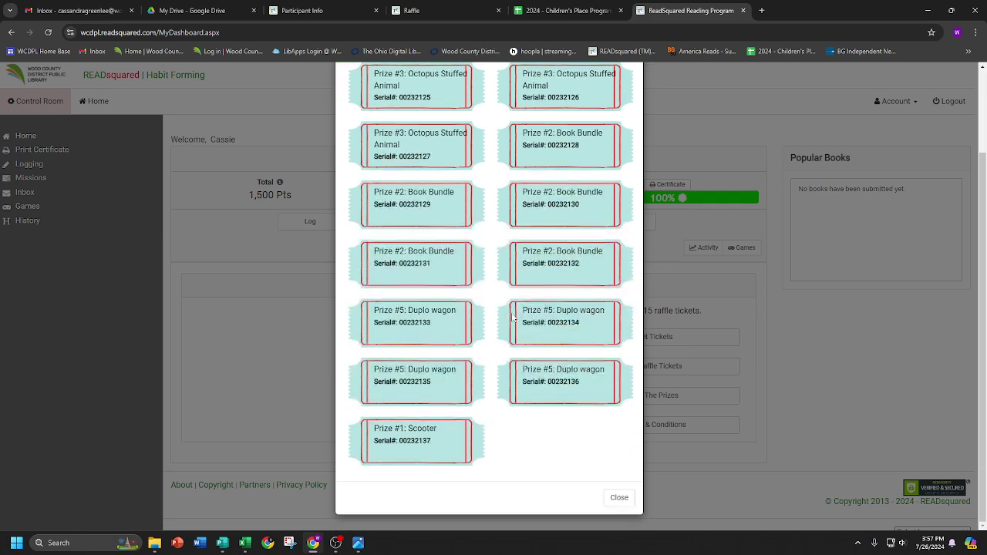
{"action": "scroll", "coordinate": [481, 395], "scroll_direction": "up", "scroll_amount": 1}
{"action": "scroll", "coordinate": [482, 394], "scroll_direction": "up", "scroll_amount": 2}
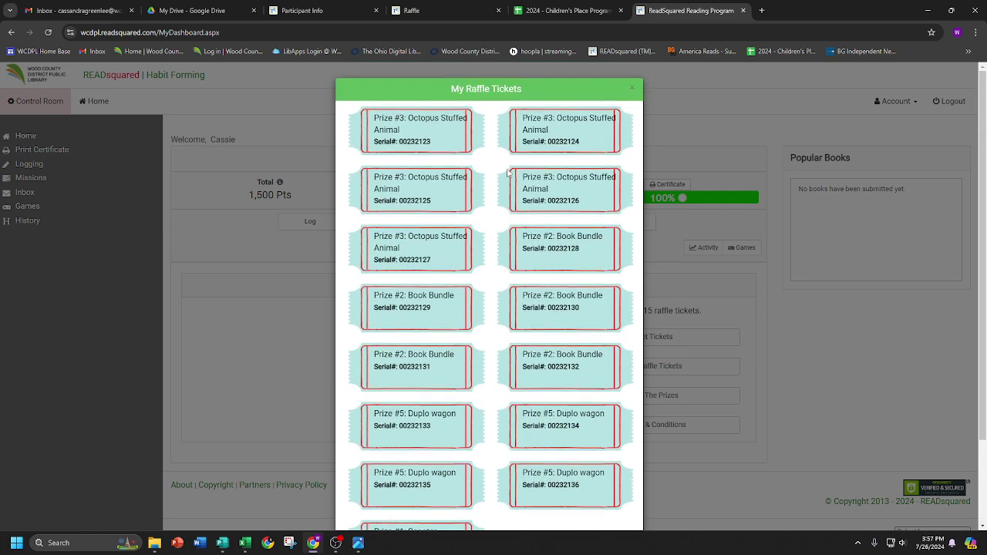
{"action": "left_click", "coordinate": [631, 88]}
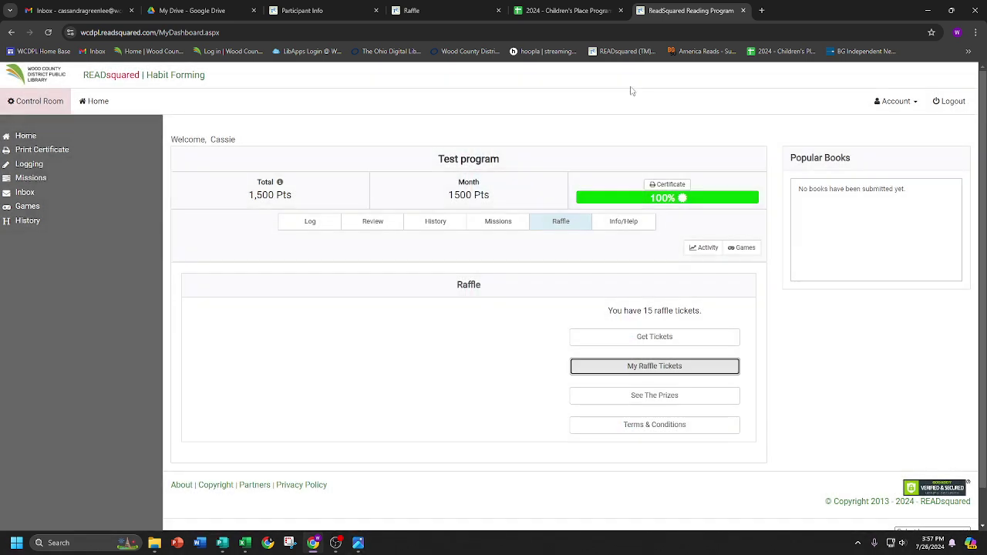